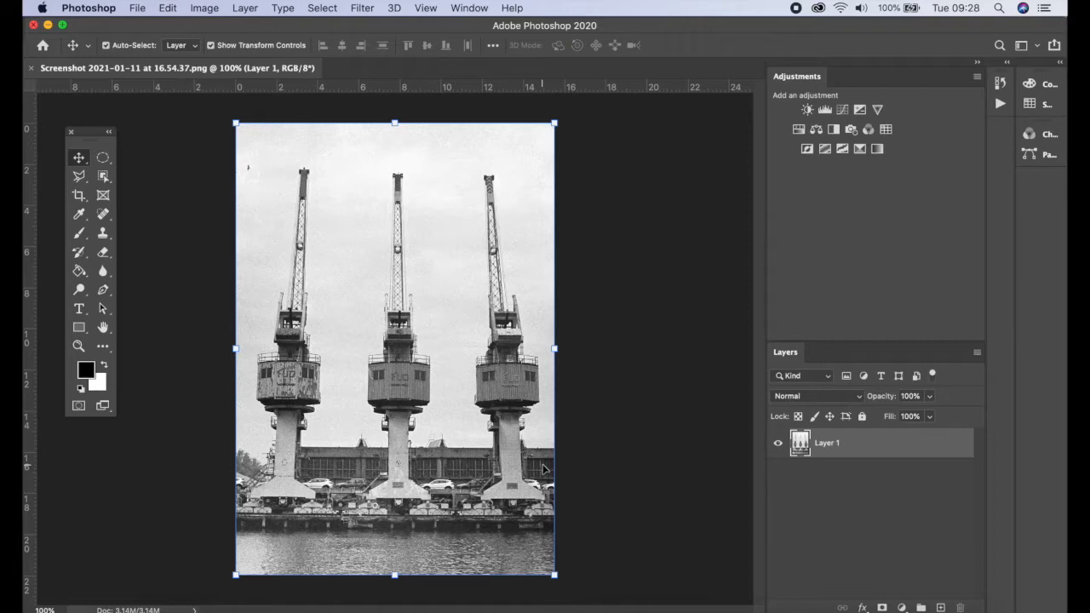
Create a new document from the A4 print preset, 210 x 297 mm at 300 ppi in RGB with a white background
left_click(137, 7)
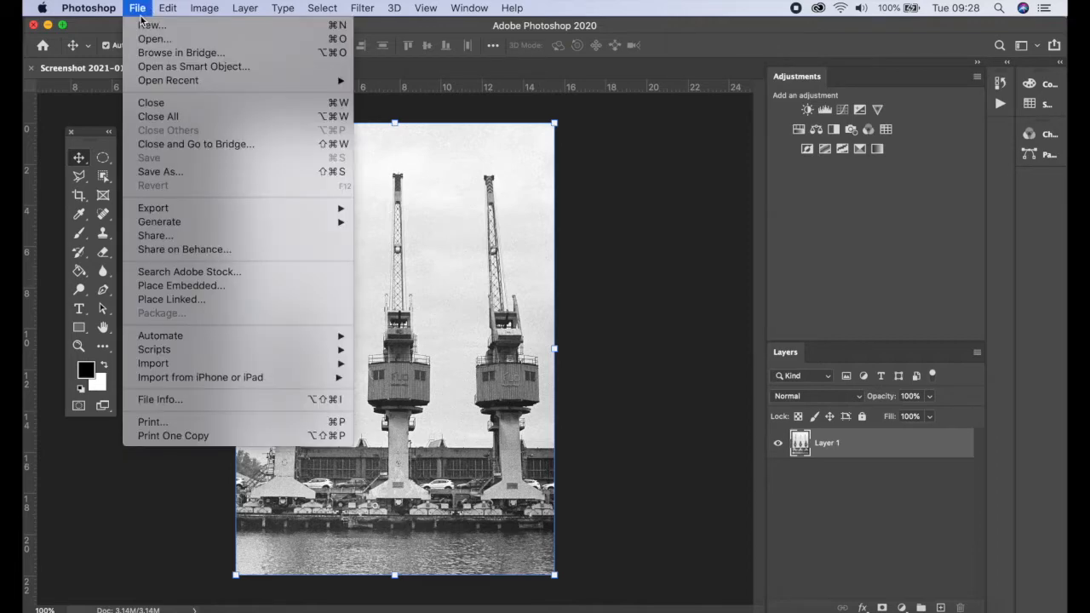
left_click(144, 25)
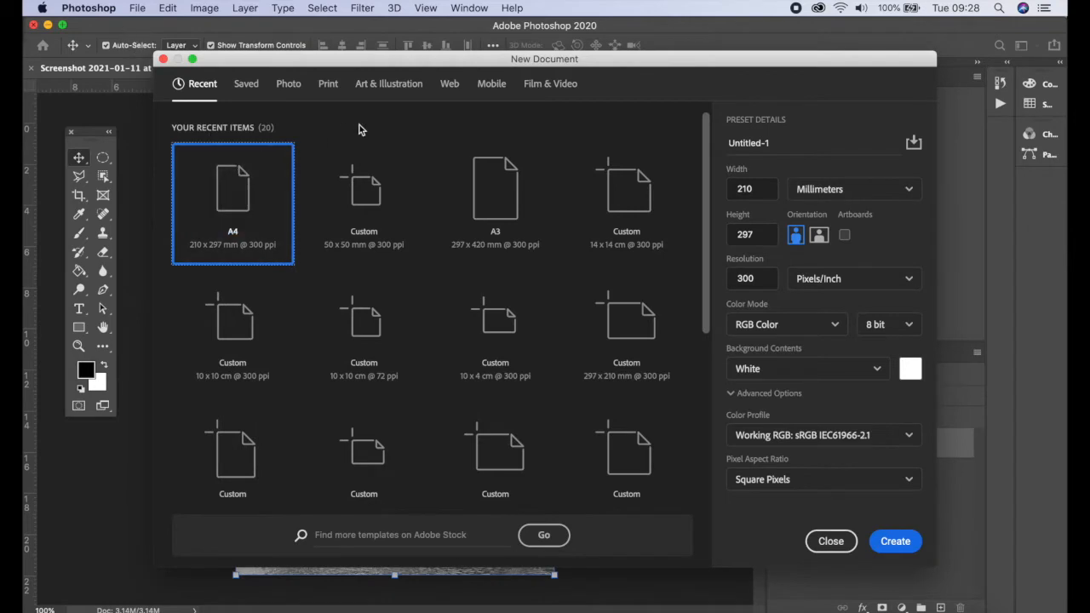
left_click(330, 87)
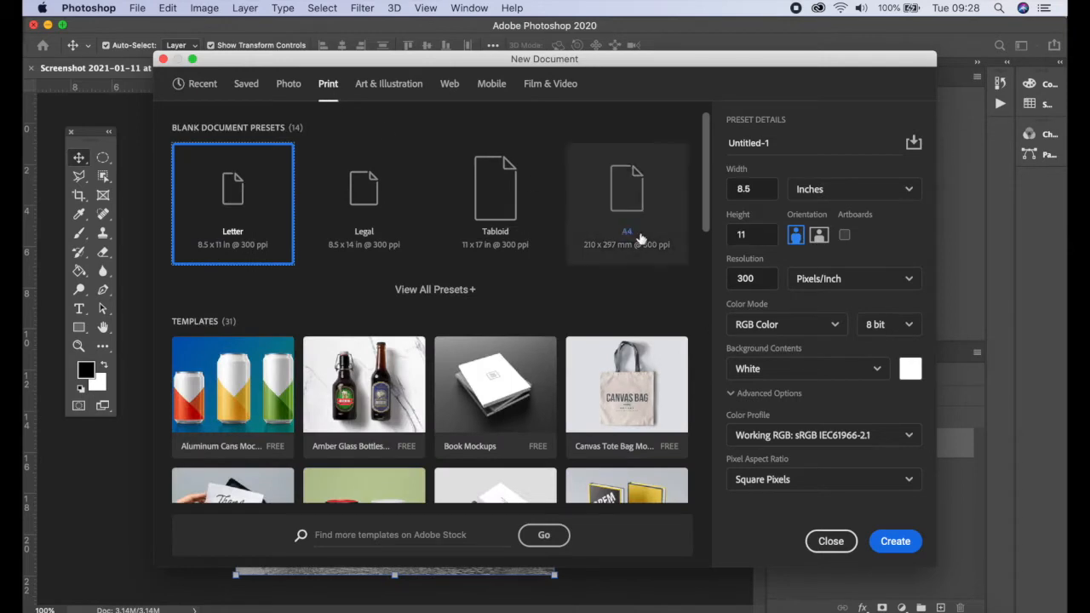
left_click(625, 211)
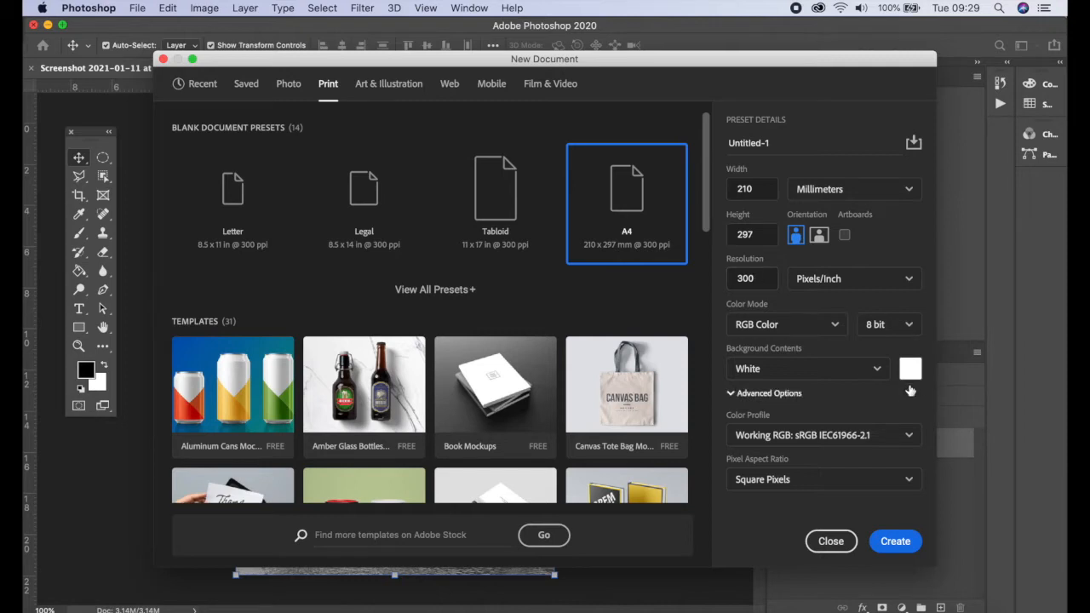
left_click(894, 542)
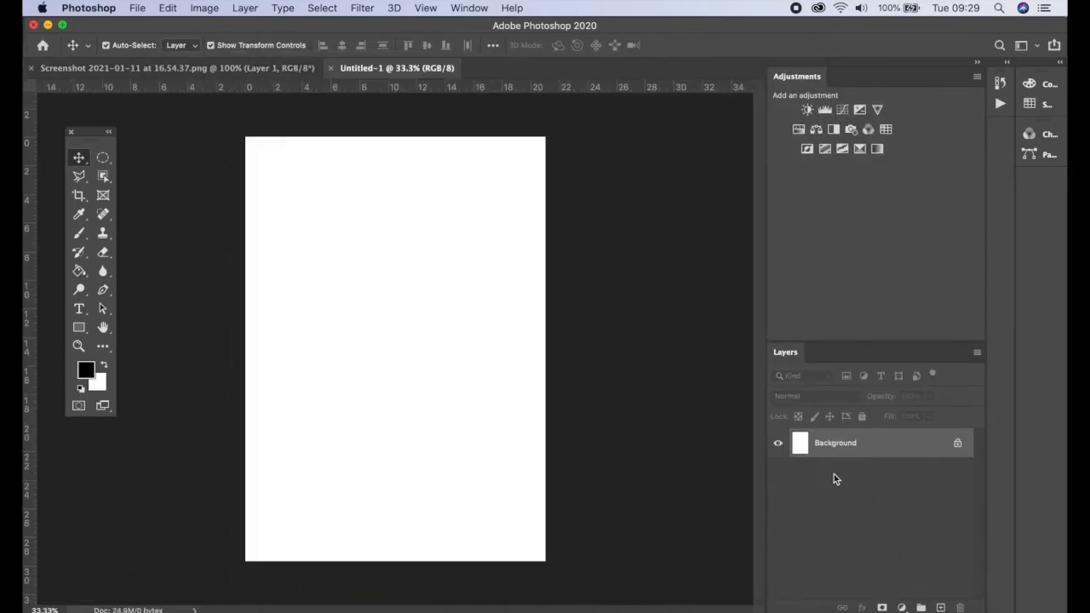
Copy the crane photo into the new A4 document and scale it to about 162%, centred horizontally on the page
left_click(266, 73)
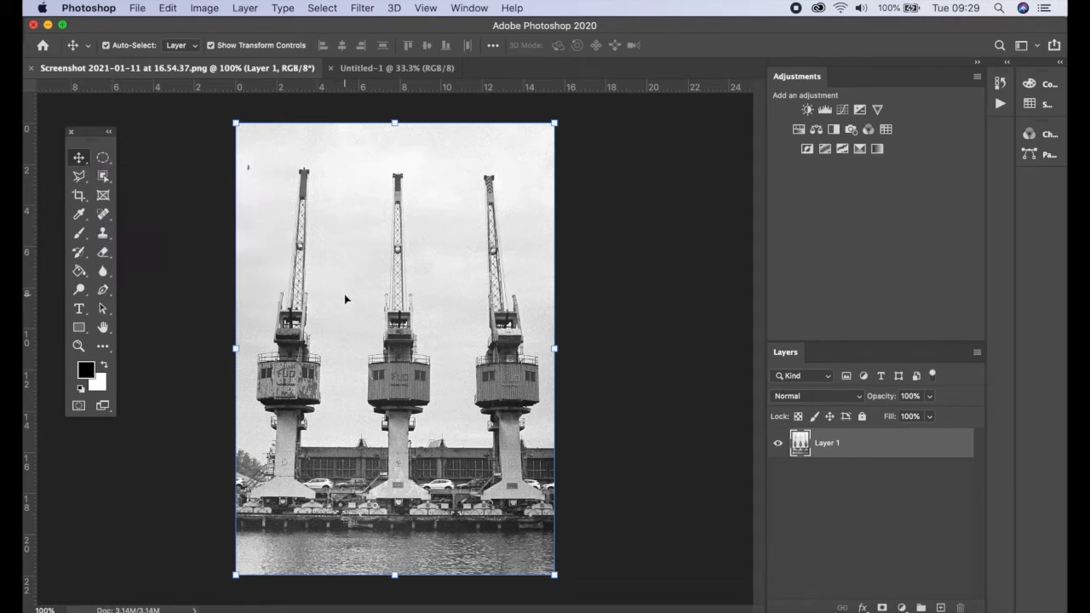
left_click_drag(354, 309, 387, 287)
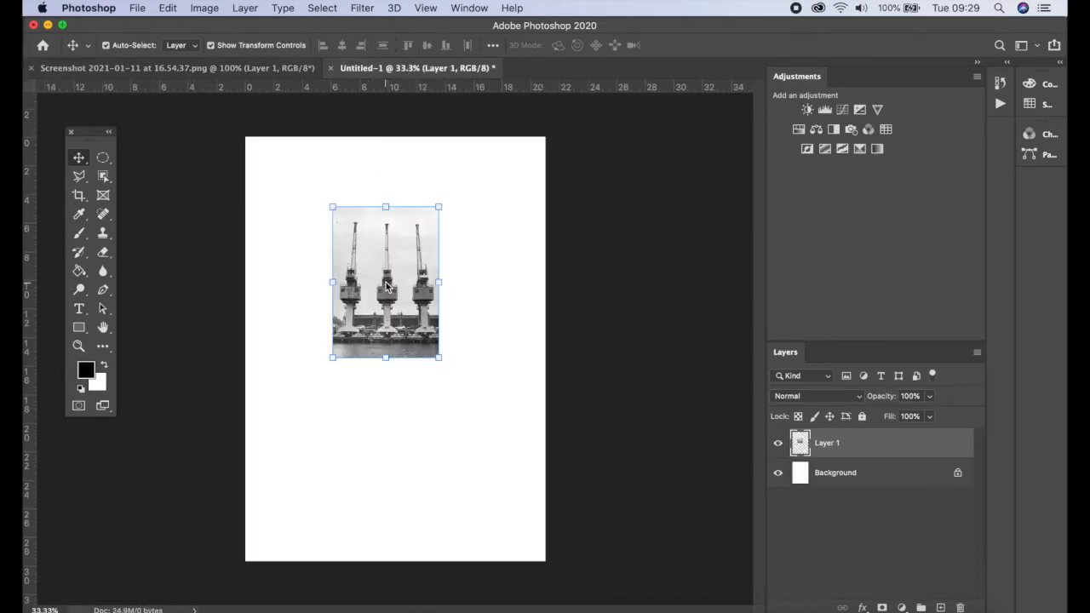
left_click_drag(438, 358, 509, 451)
left_click_drag(471, 384, 447, 382)
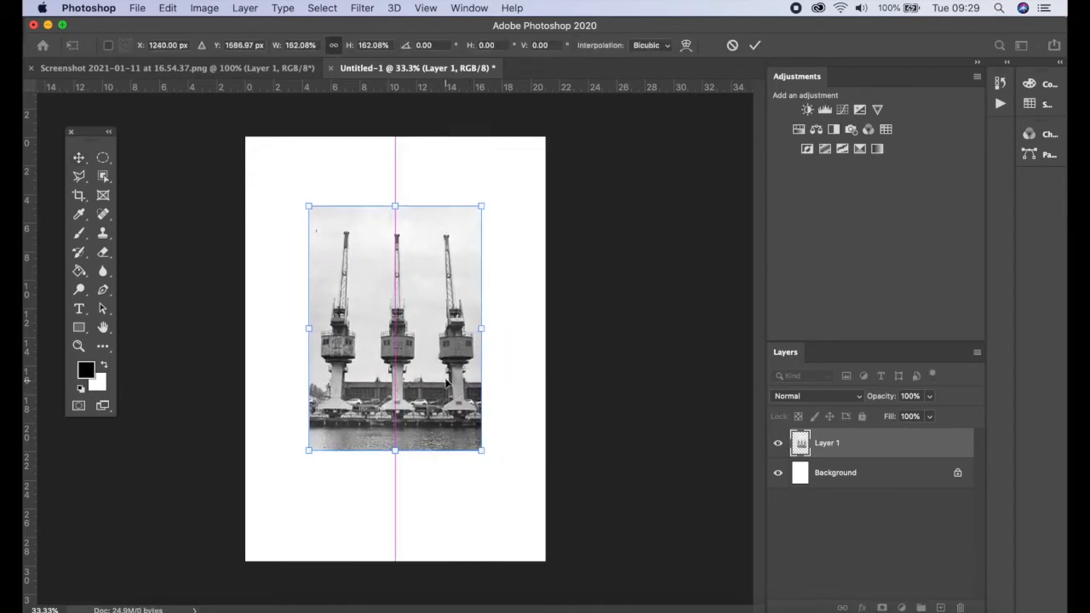
left_click(754, 46)
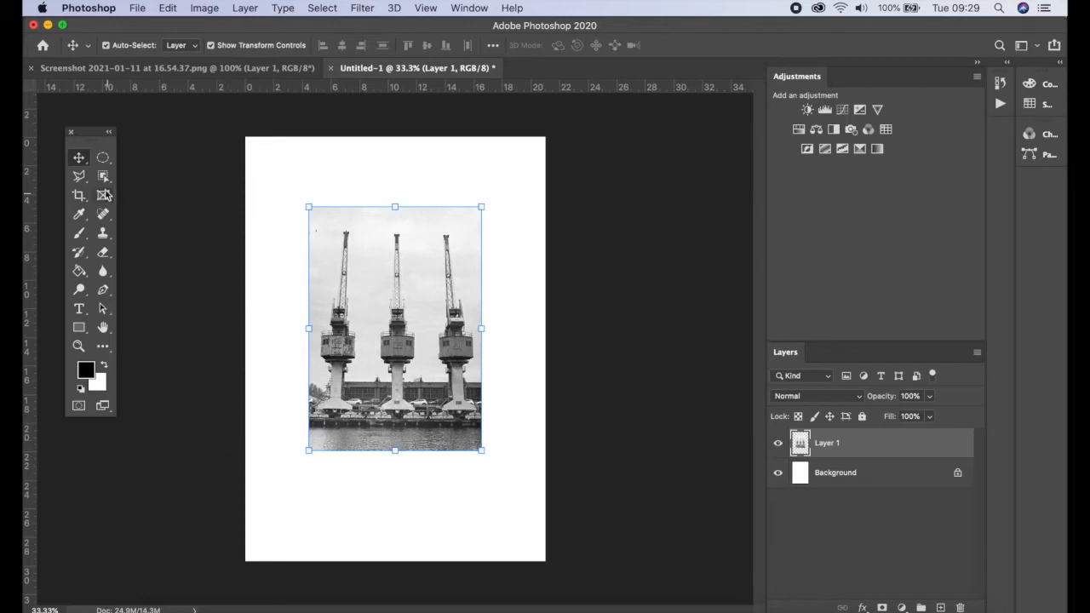
Select the photo's lower-left corner as a triangle with the Polygonal Lasso, cutting diagonally from the left edge to the bottom-right corner
left_click(80, 176)
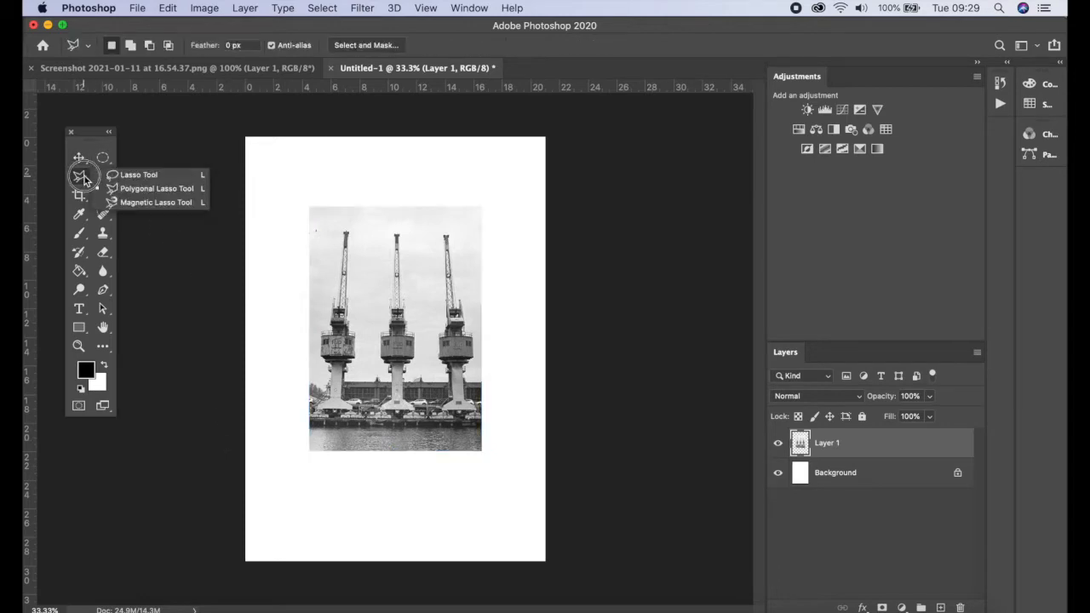
left_click(159, 192)
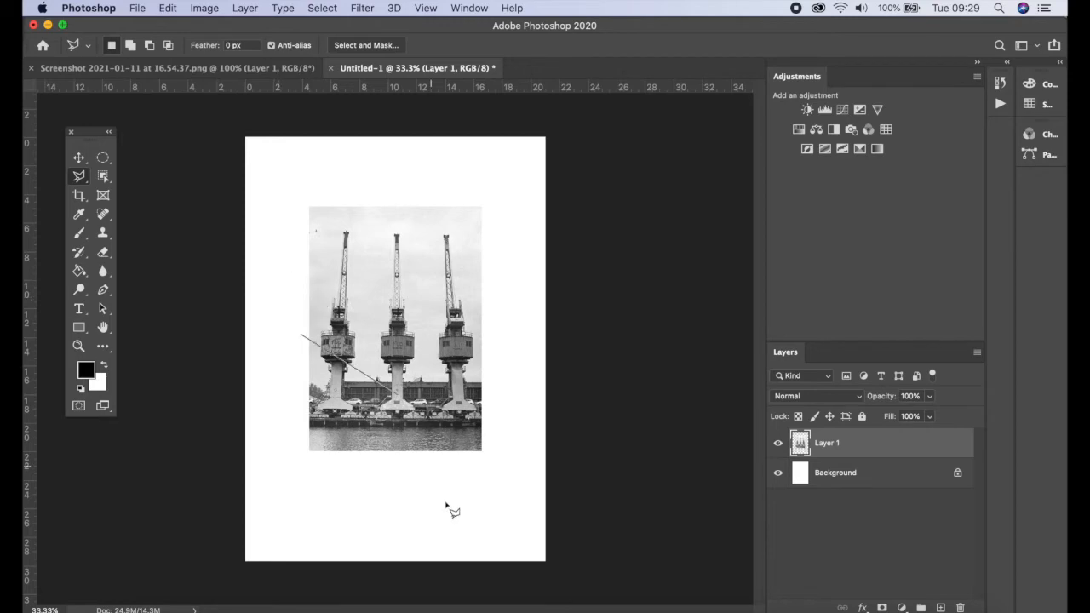
left_click(493, 458)
left_click(301, 465)
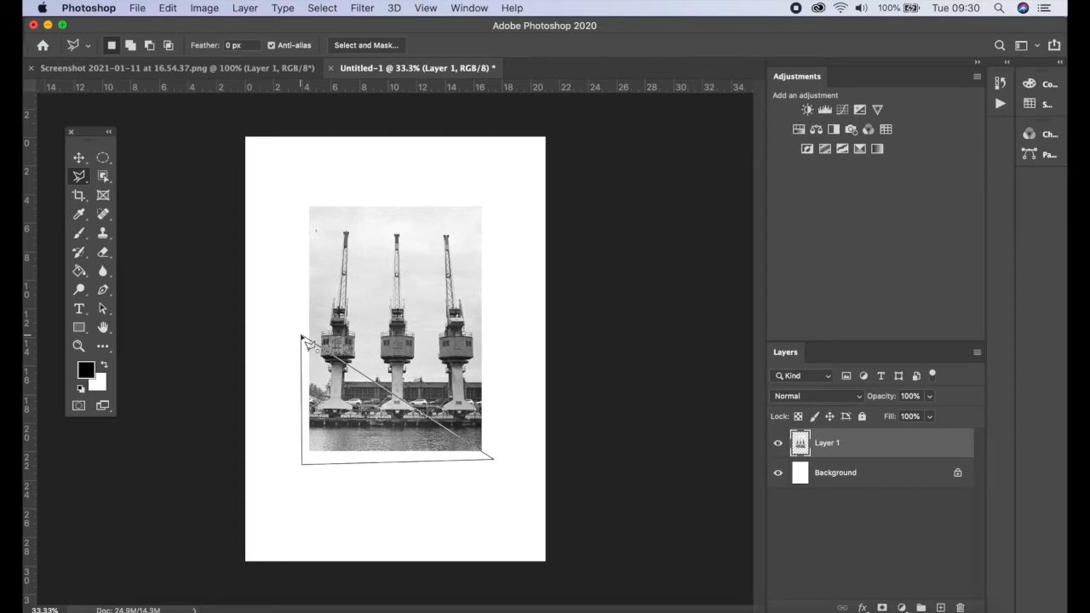
left_click(303, 338)
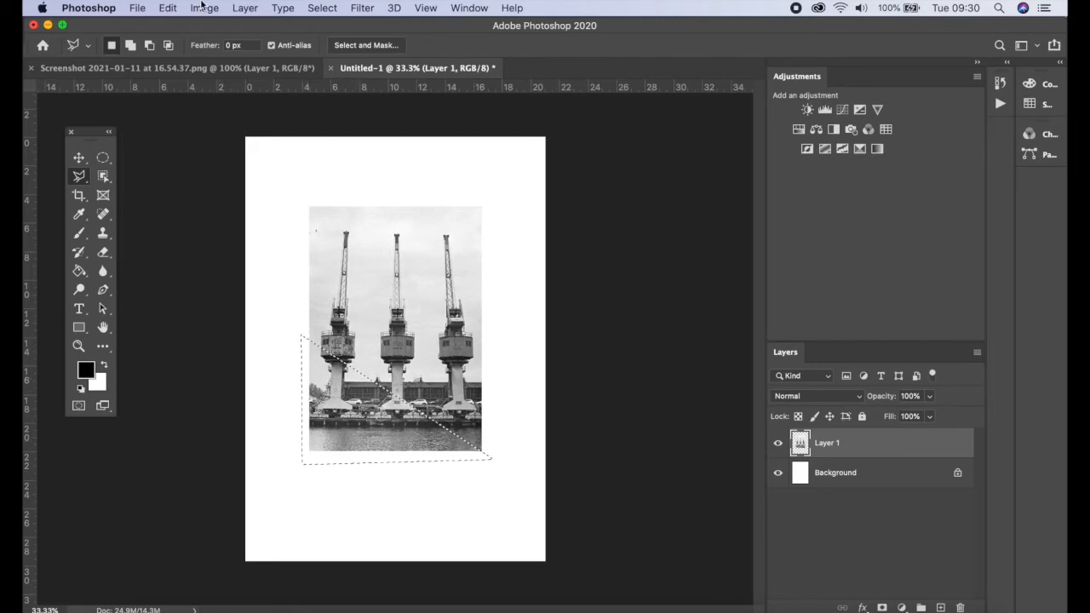
Flip the selected lower-left triangle of the photo vertically
left_click(170, 7)
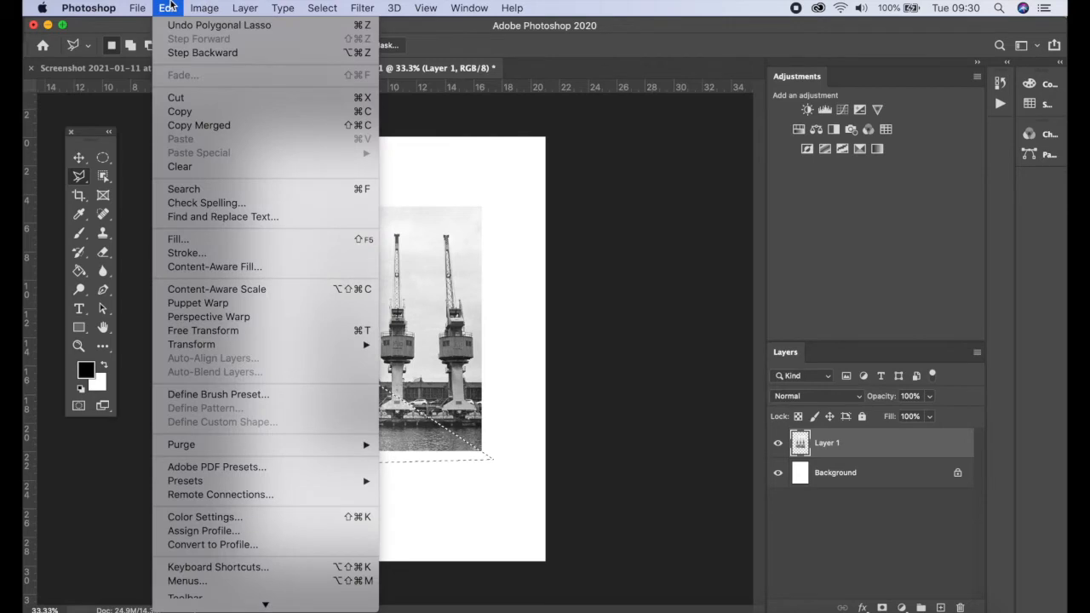
mouse_move(209, 345)
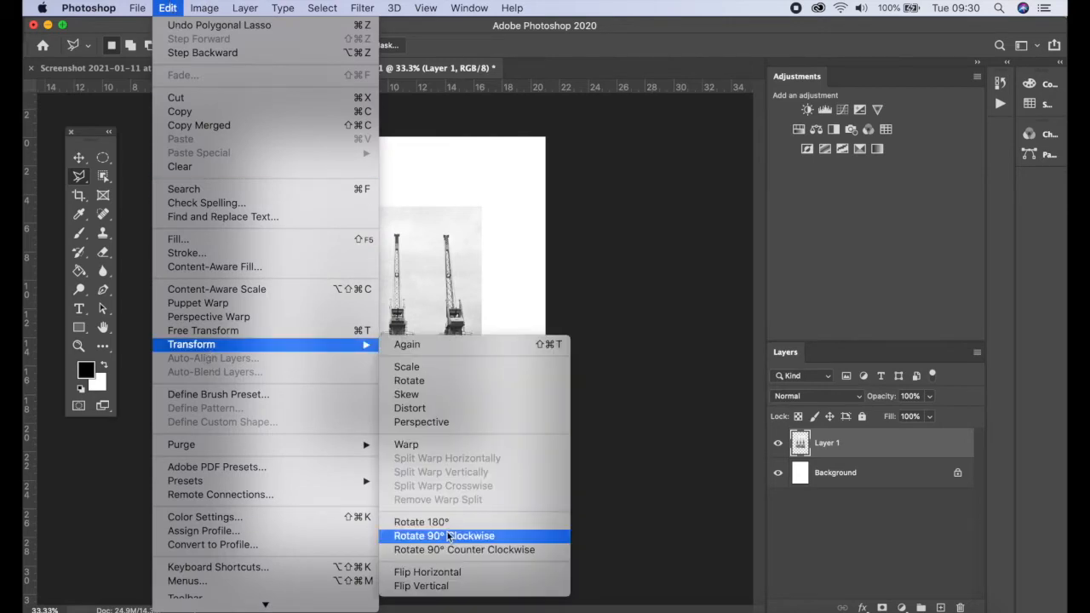
left_click(440, 587)
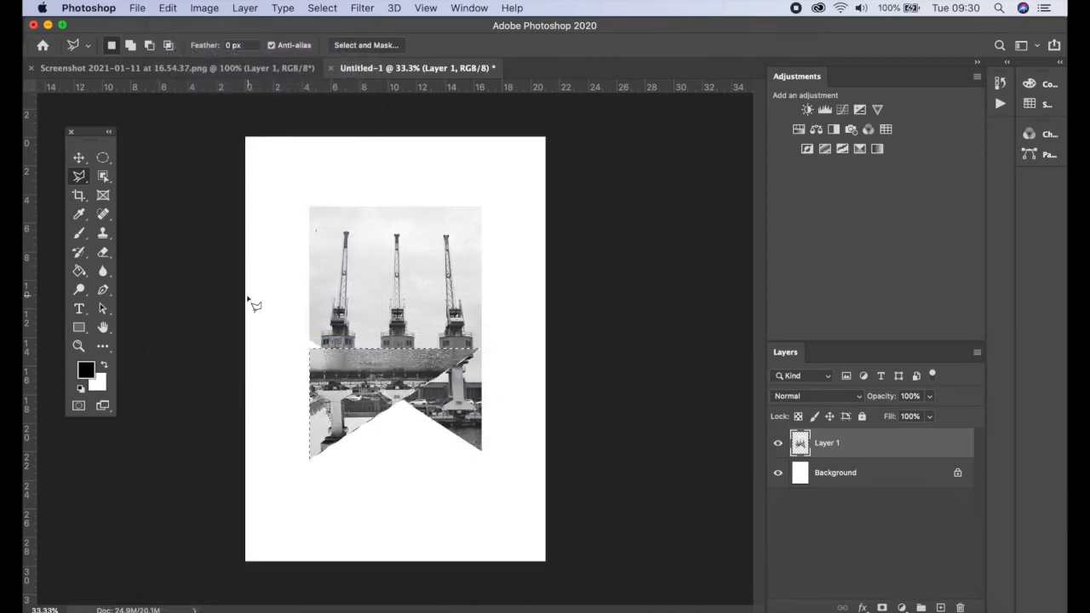
Rotate the flipped triangle to about 65.9° and place its long edge along the diagonal cut like a folded corner
left_click(80, 159)
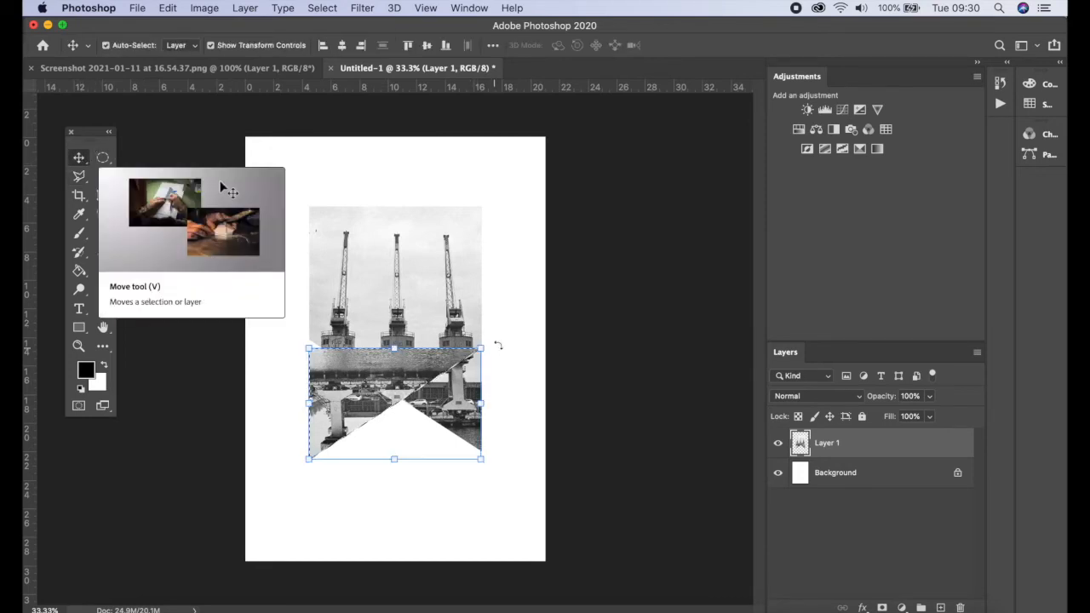
left_click_drag(497, 344, 487, 482)
scroll(486, 482, "up", 3)
mouse_move(423, 418)
left_mouse_down()
mouse_move(421, 399)
mouse_move(414, 408)
left_mouse_up()
left_click_drag(501, 509, 510, 504)
left_click_drag(428, 412, 437, 411)
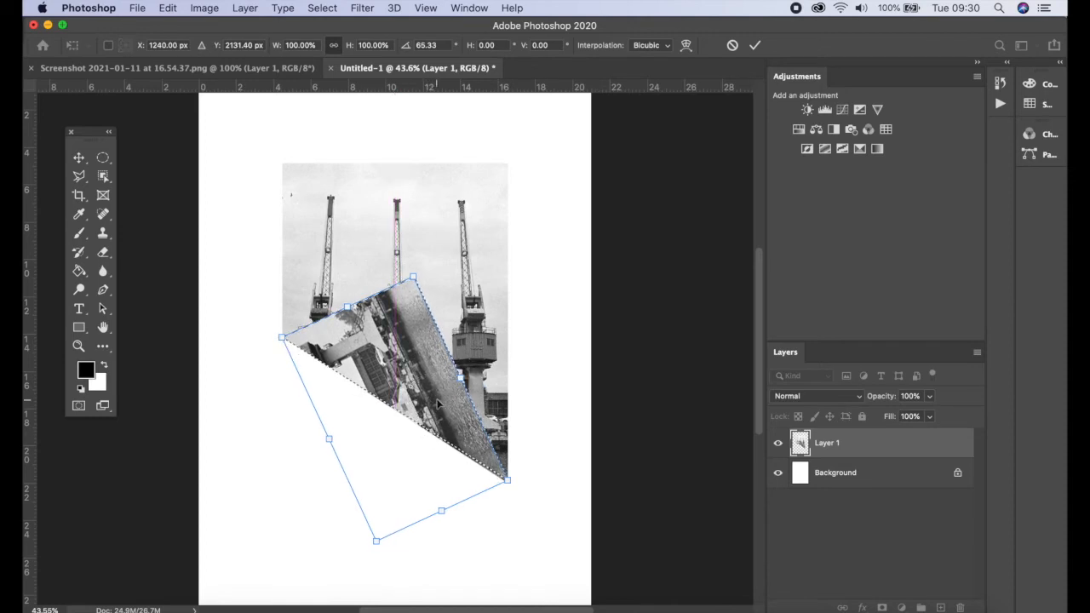
scroll(437, 411, "up", 2)
left_click_drag(545, 514, 548, 506)
scroll(415, 399, "up", 2)
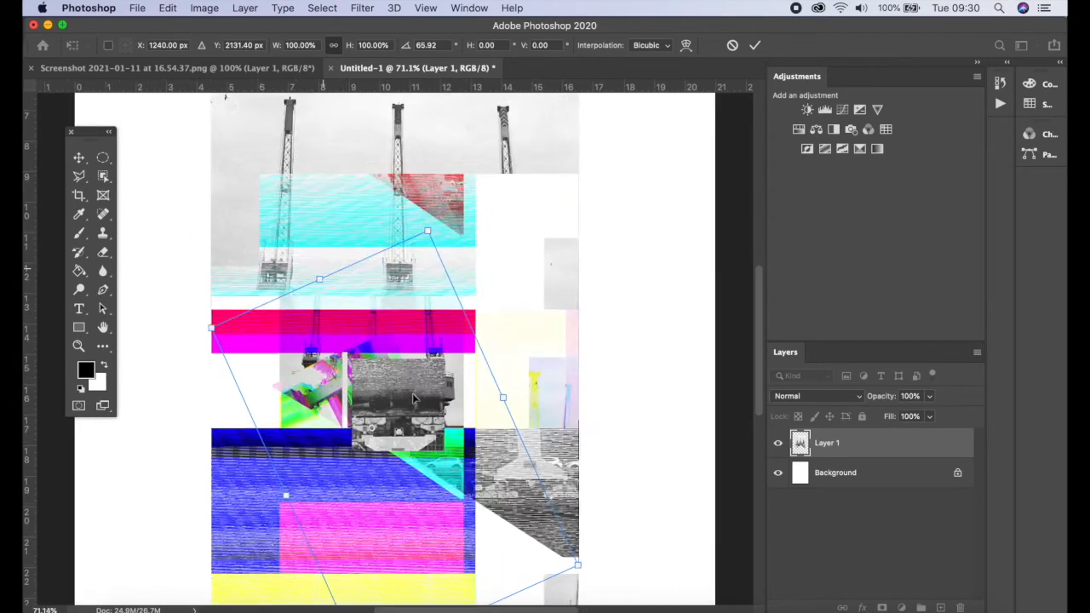
scroll(415, 398, "up", 2)
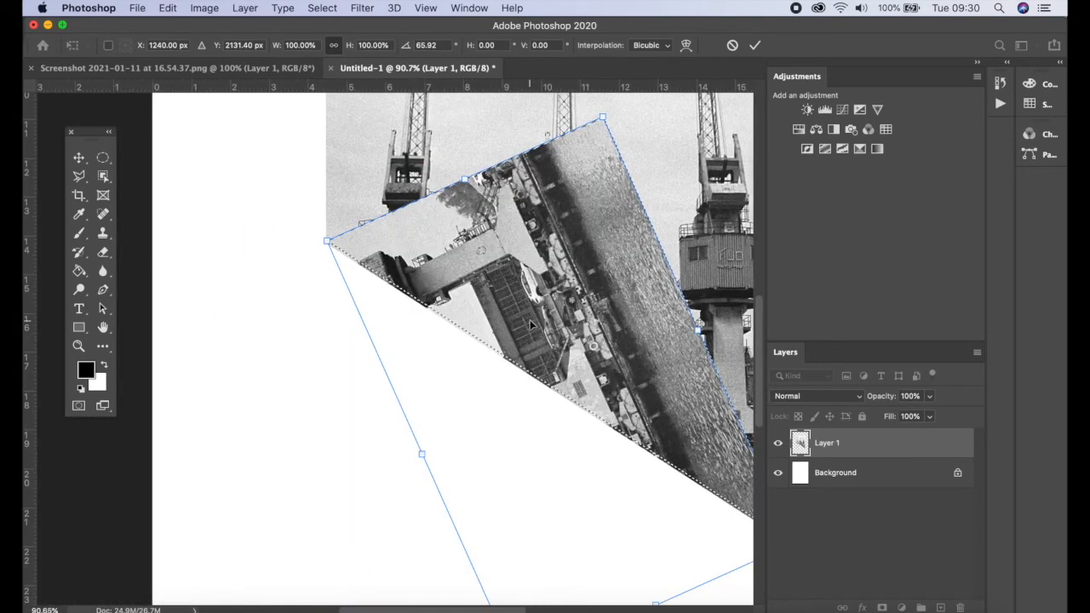
Nudge the folded triangle down and left to X 1236.69 px, Y 2135.81 px, and apply the transform
key("Down")
key("Down")
key("Down")
key("Down")
key("Left")
key("Left")
key("Left")
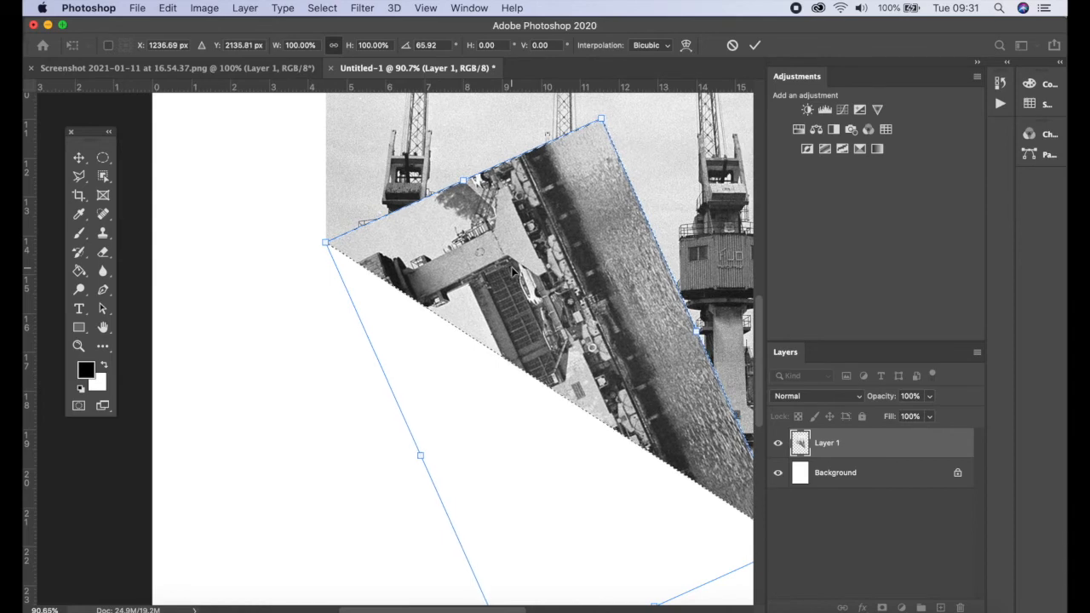
scroll(512, 271, "right", 10)
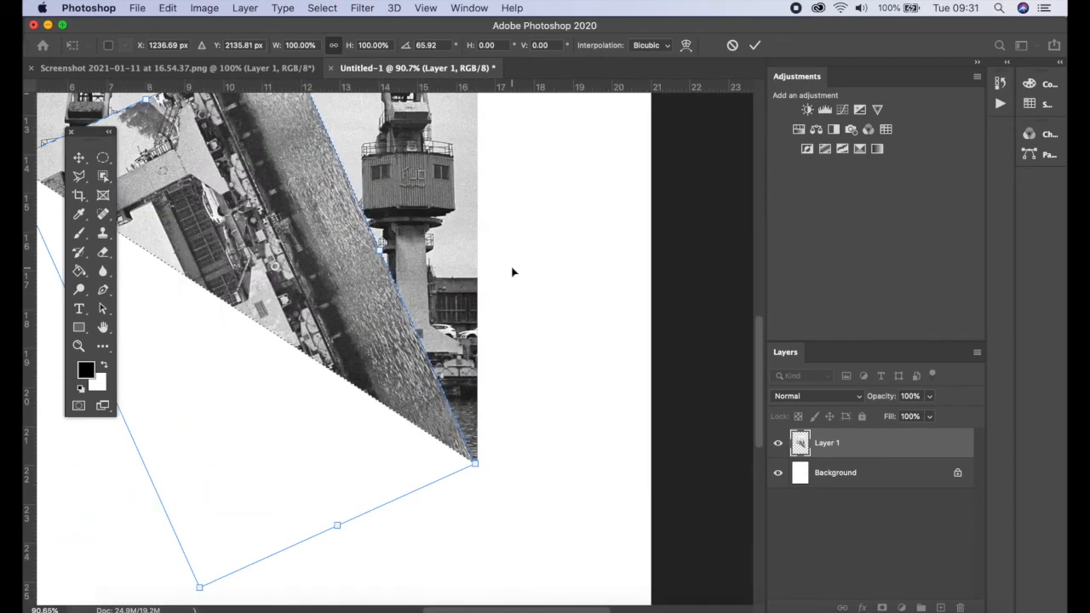
scroll(458, 462, "left", 10)
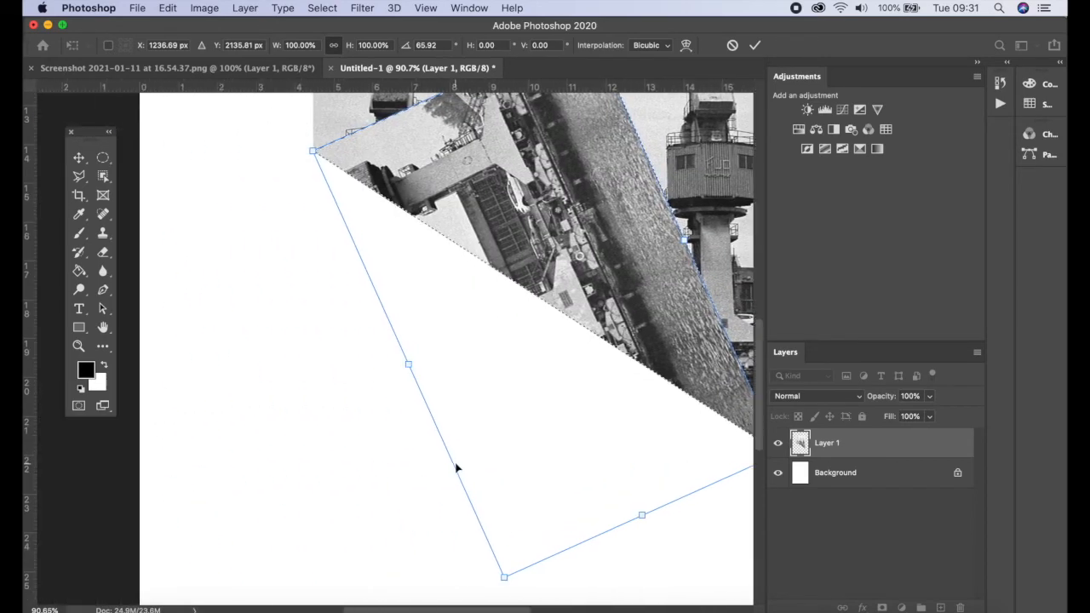
scroll(451, 439, "down", 5)
scroll(449, 427, "down", 1)
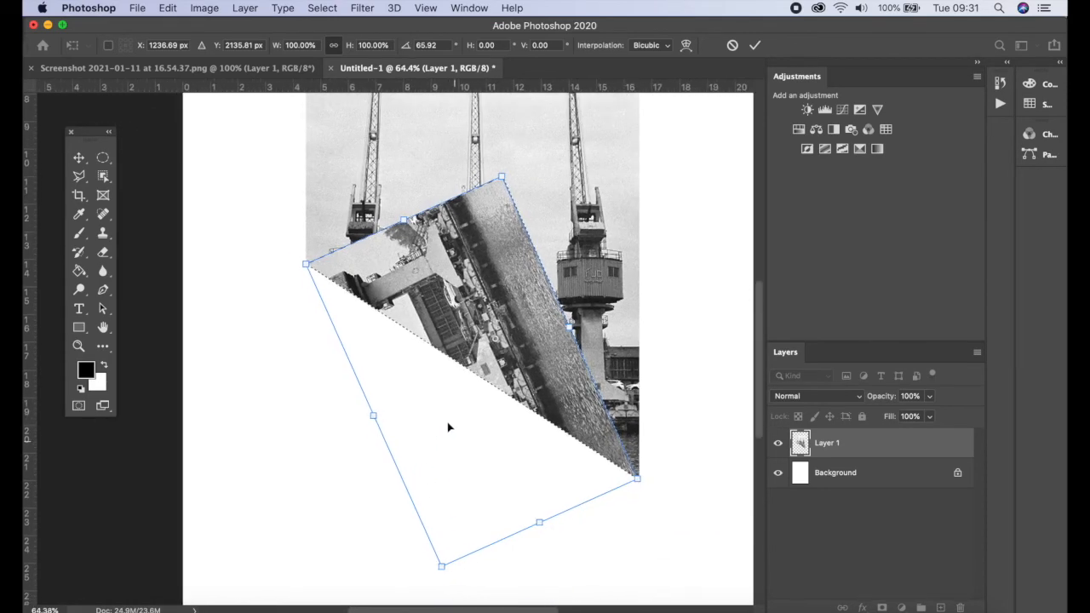
left_click(755, 46)
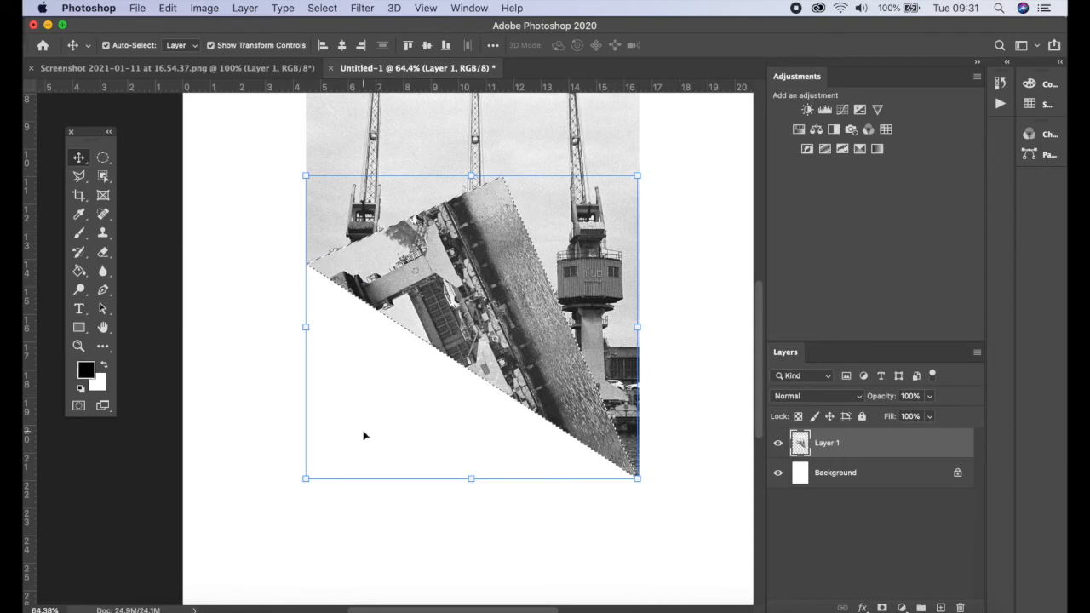
Deselect the folded triangle and its layer
key("super")
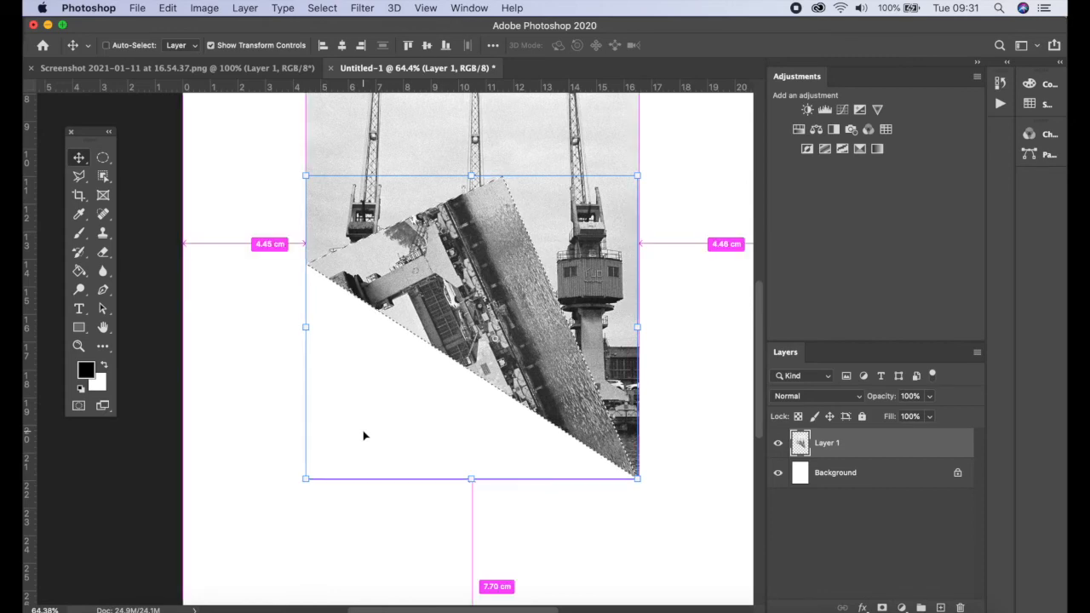
key("super+d")
left_click(245, 402)
scroll(247, 406, "down", 4)
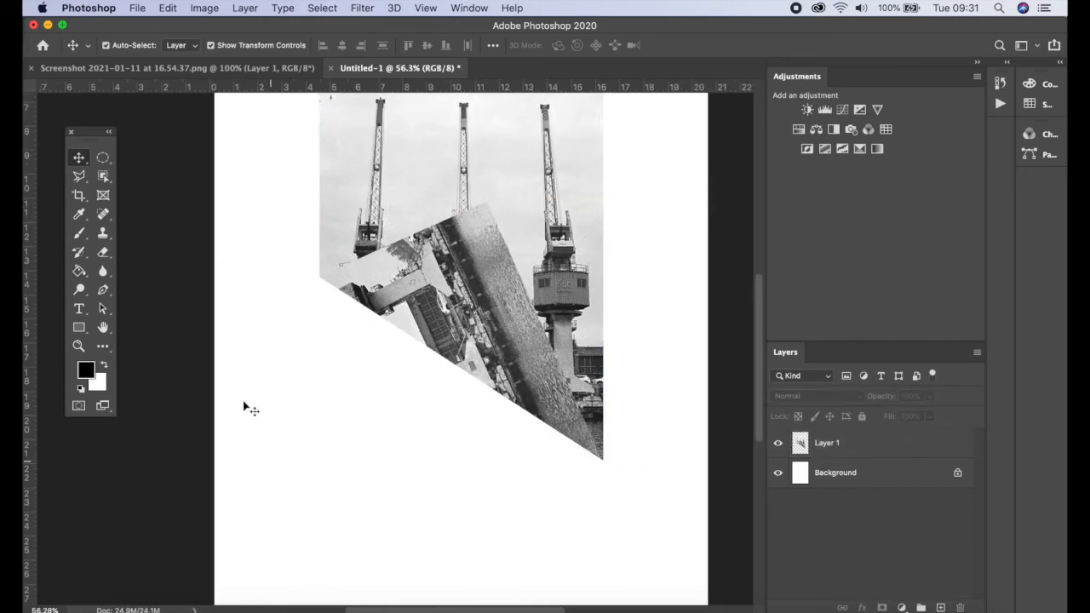
Select the photo's upper-right corner as a triangle with the Polygonal Lasso, cutting diagonally from the top edge to the right edge
scroll(243, 405, "right", 3)
scroll(243, 406, "up", 5)
scroll(242, 405, "down", 5)
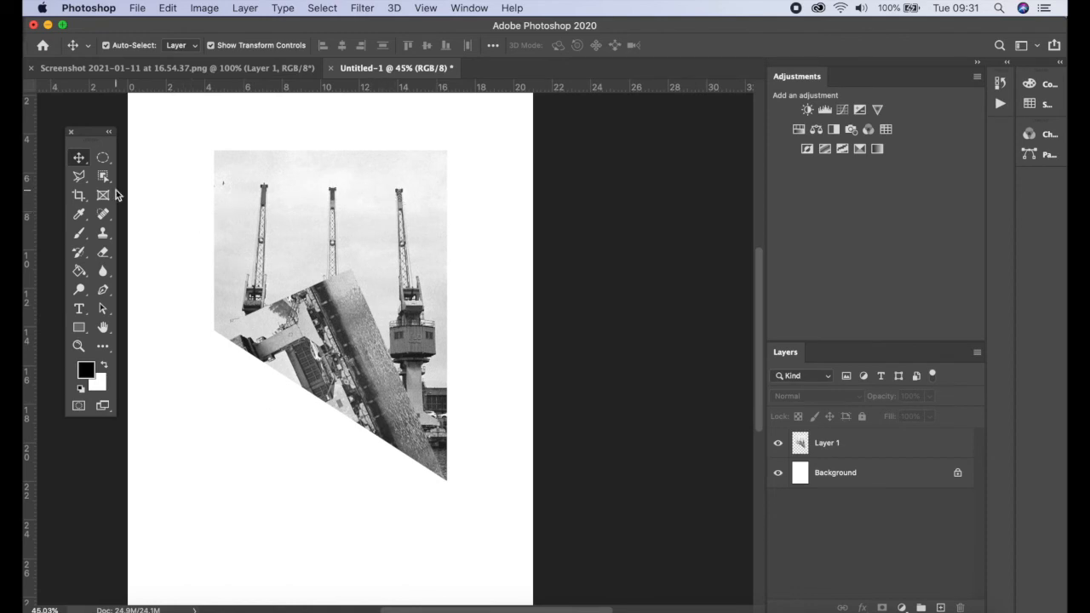
left_click(79, 176)
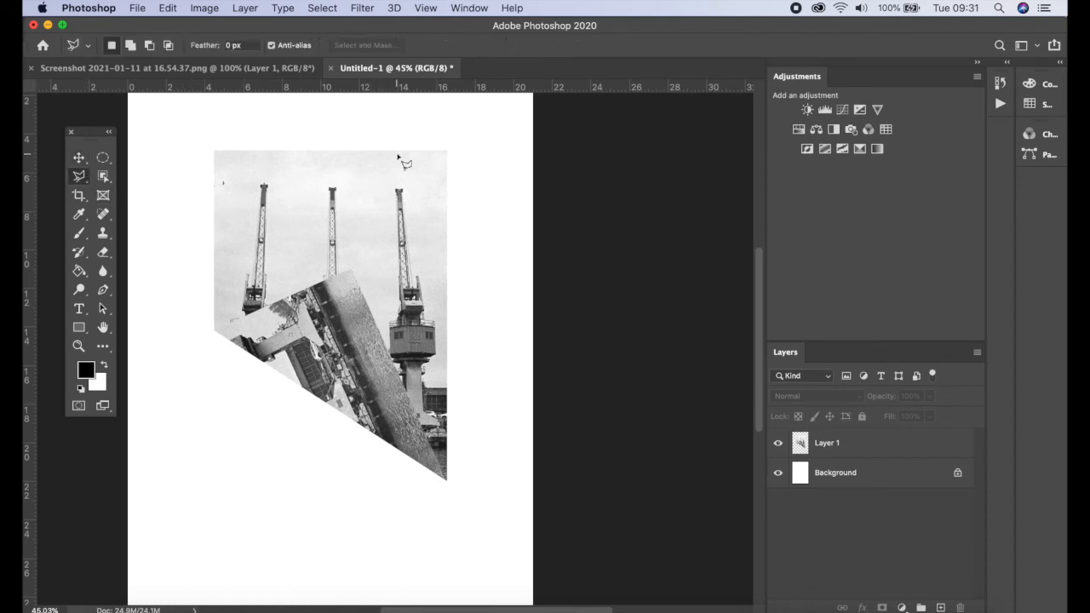
left_click(313, 145)
left_click(474, 249)
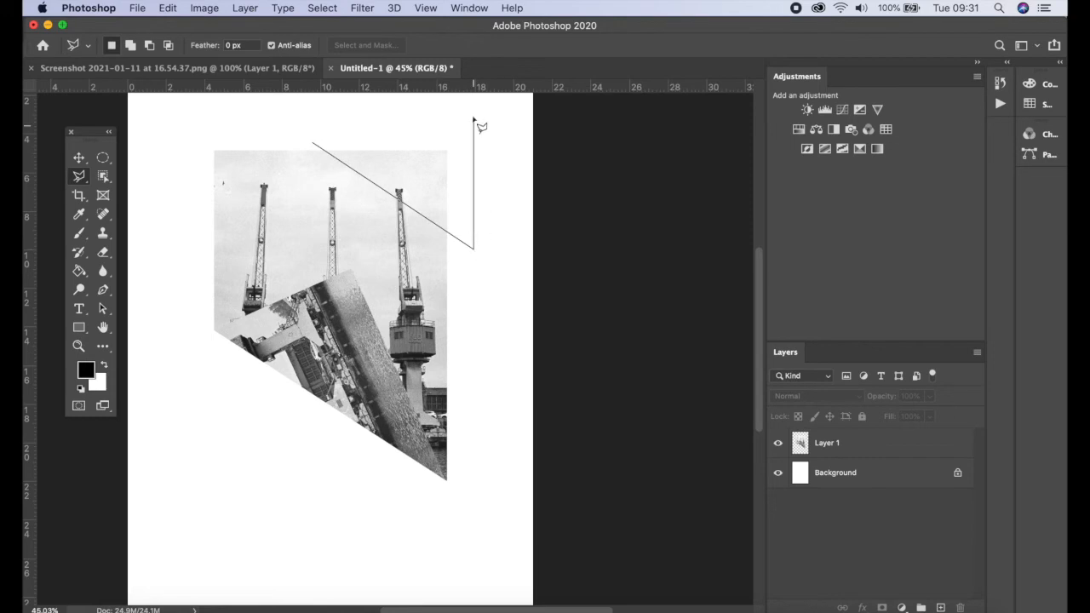
left_click(314, 145)
Make Layer 1 active and flip the selected upper-right triangle vertically
left_click(168, 8)
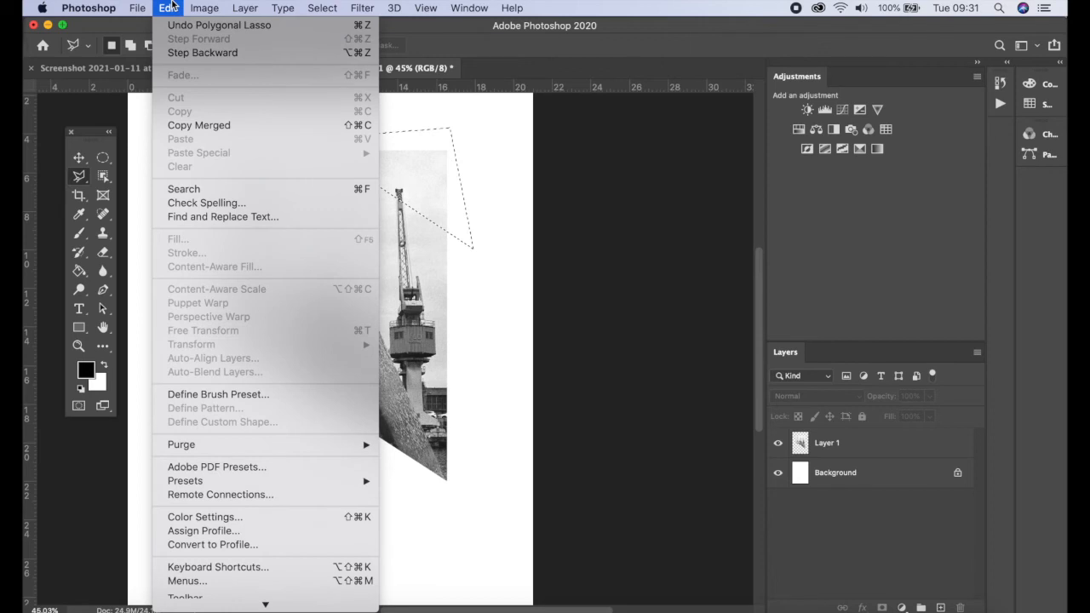
mouse_move(205, 8)
left_click(856, 452)
left_click(856, 451)
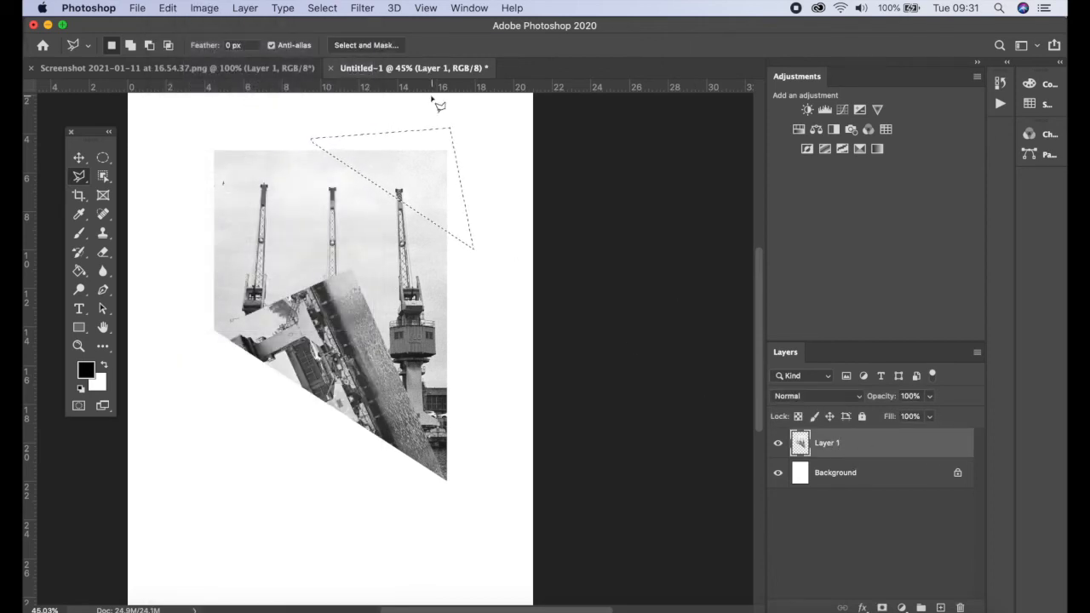
left_click(167, 7)
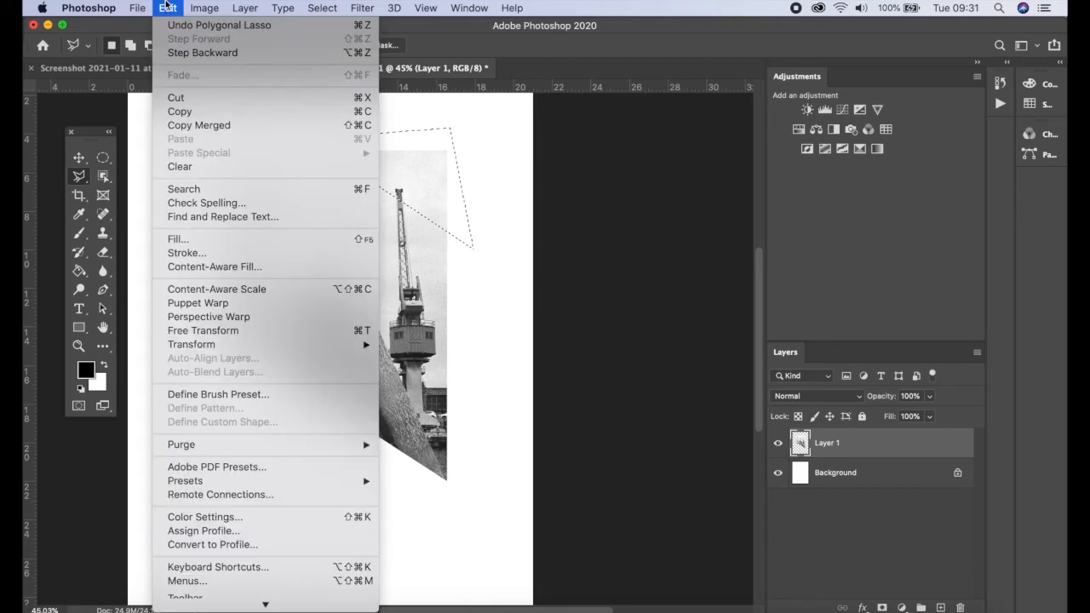
mouse_move(206, 345)
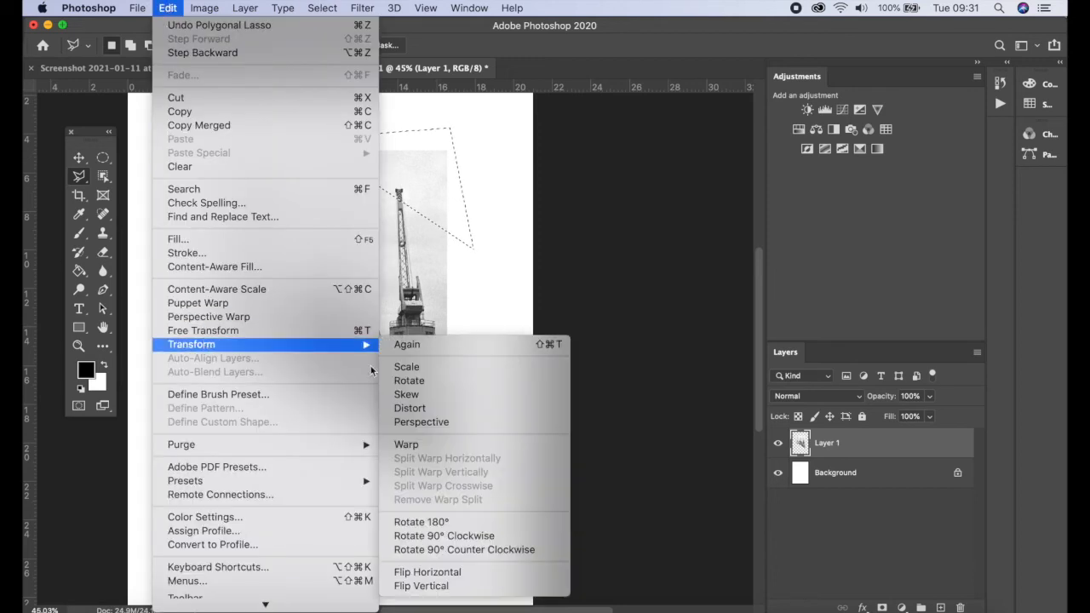
left_click(456, 587)
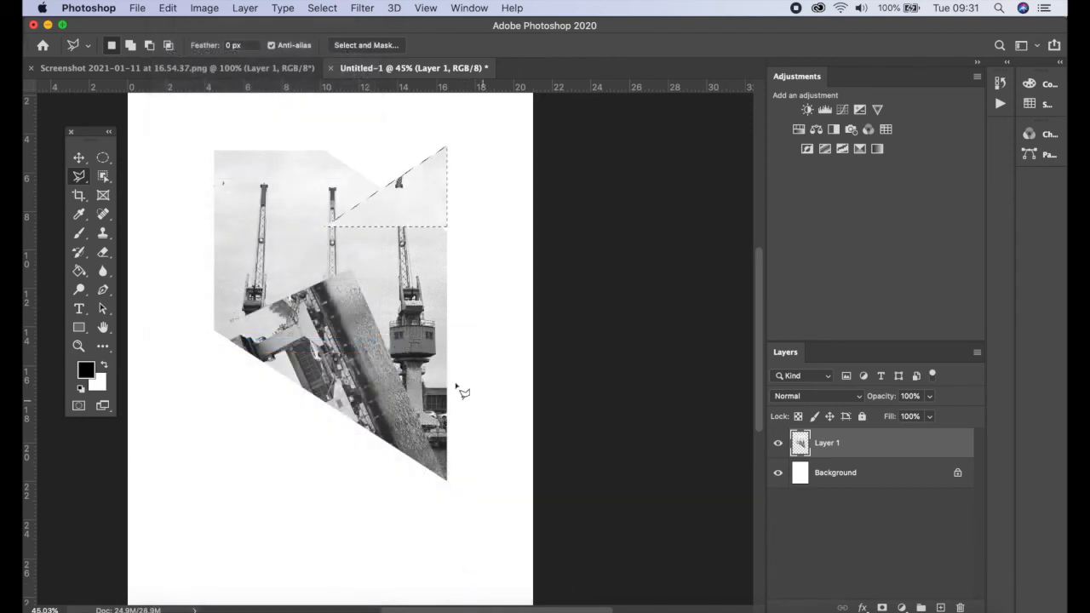
Rotate the flipped upper-right triangle to 66.90° and place it along the photo's diagonal cut at X 1577.50 px, Y 853.16 px
left_click(80, 158)
left_click_drag(462, 138, 474, 239)
left_click_drag(395, 209, 395, 219)
scroll(462, 247, "up", 5)
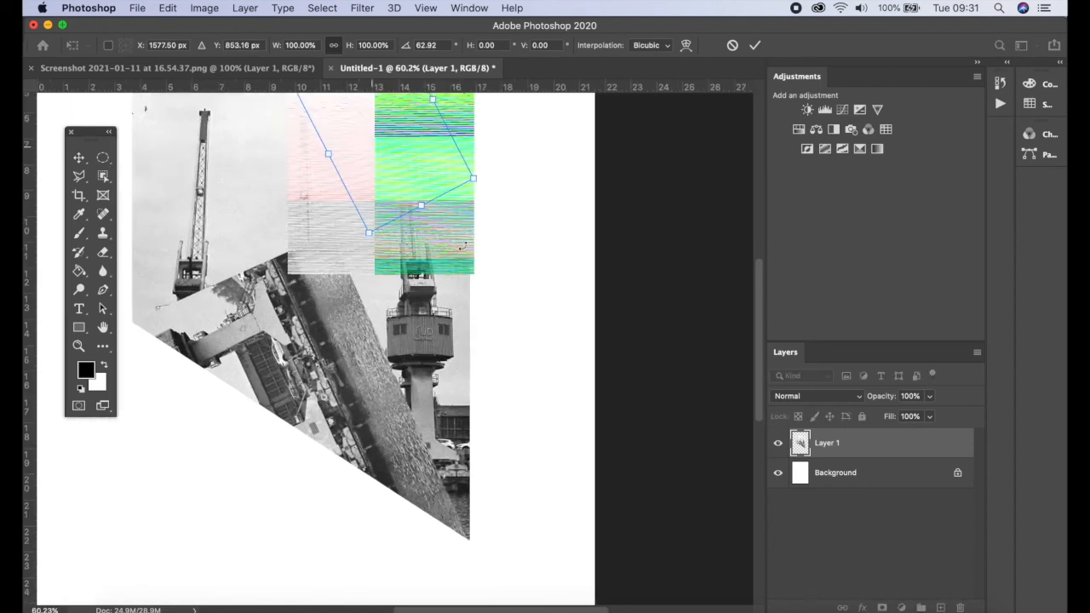
scroll(462, 246, "up", 6)
scroll(466, 246, "down", 1)
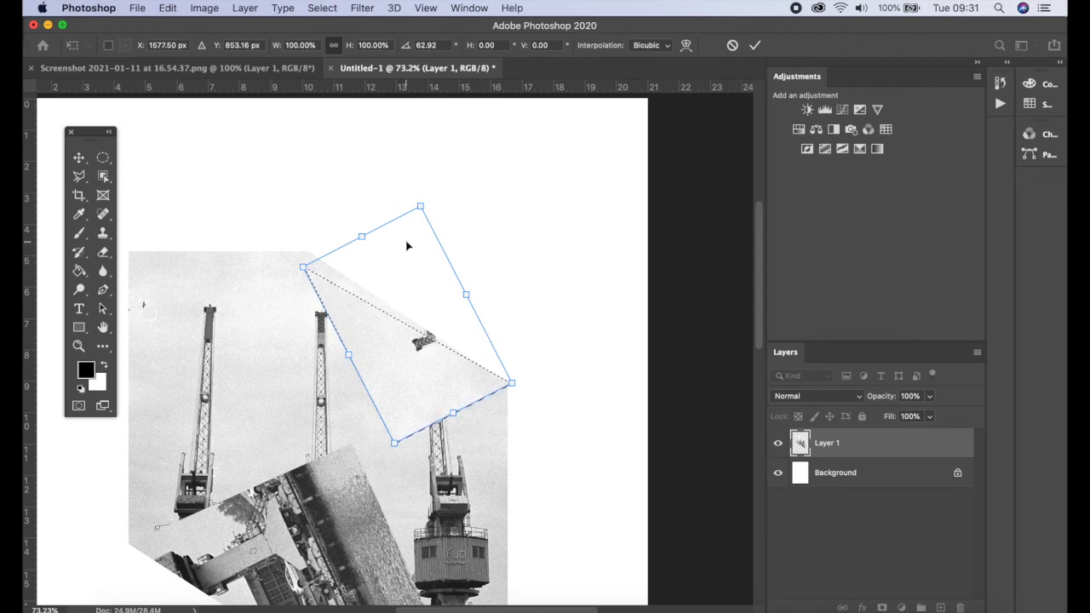
left_click_drag(427, 189, 434, 189)
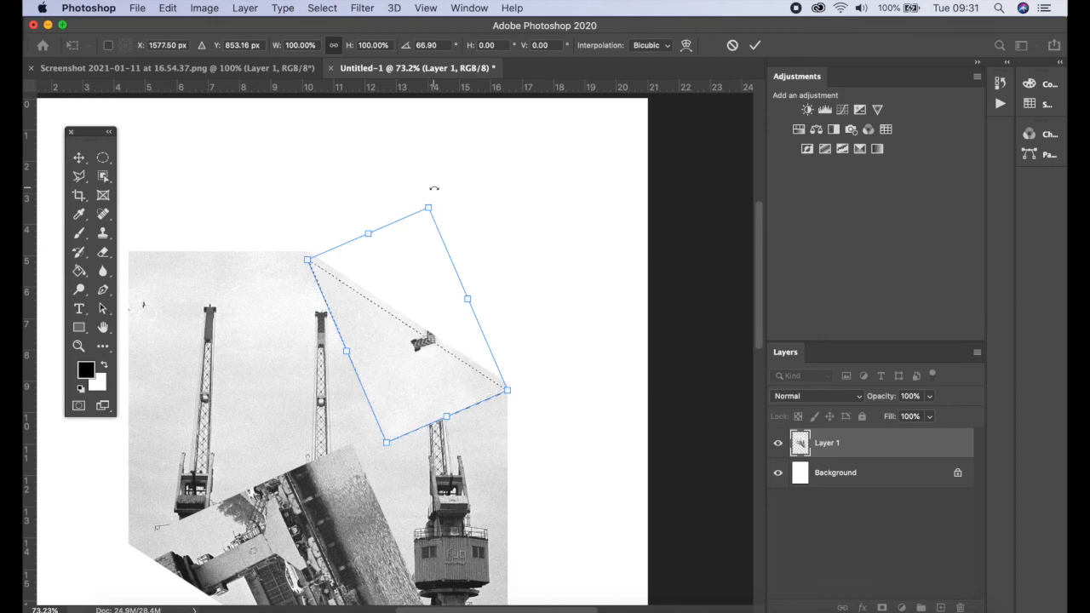
Nudge the rotated triangle up to Y 828.77 px so it meets the diagonal cut, and apply the transform
key("Up")
key("Up")
key("Up")
key("Up")
key("Up")
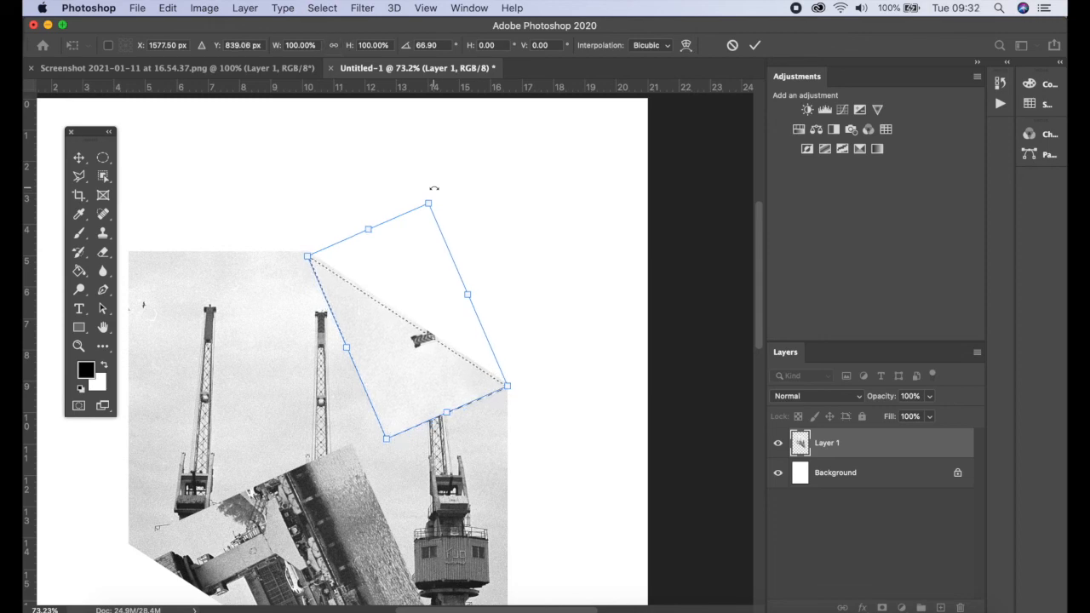
key("Up")
key("Up")
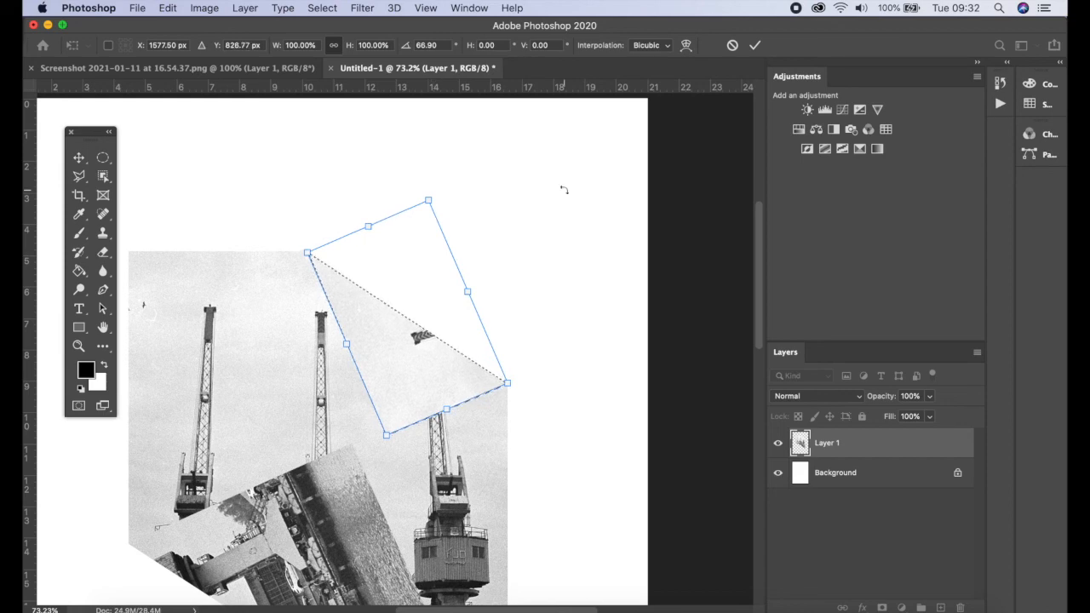
left_click(754, 45)
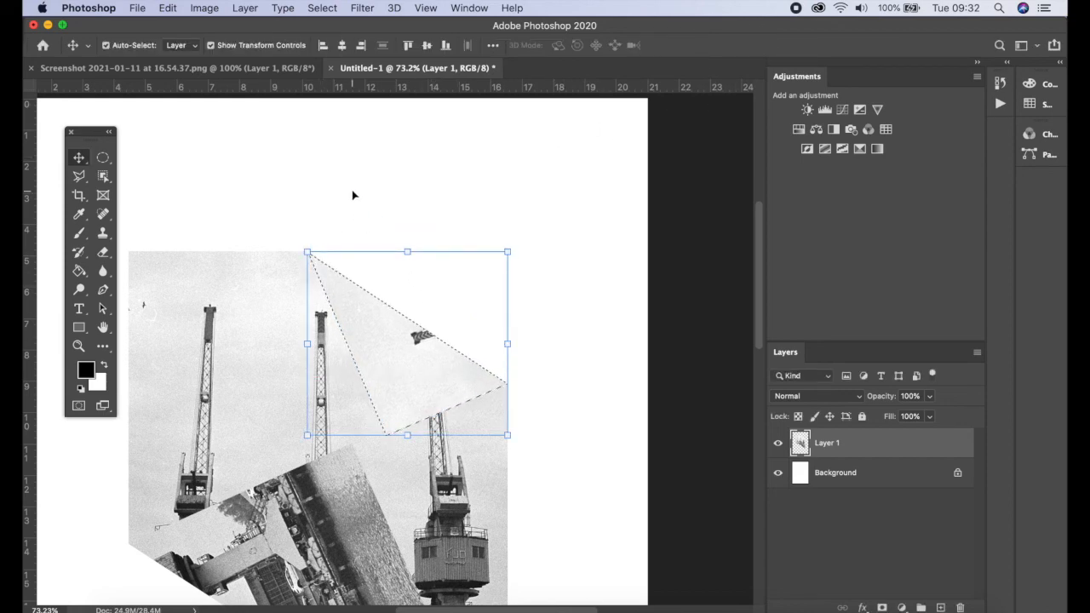
Deselect the folded upper-right triangle and its layer
key("super+d")
left_click(406, 199)
key("super+minus")
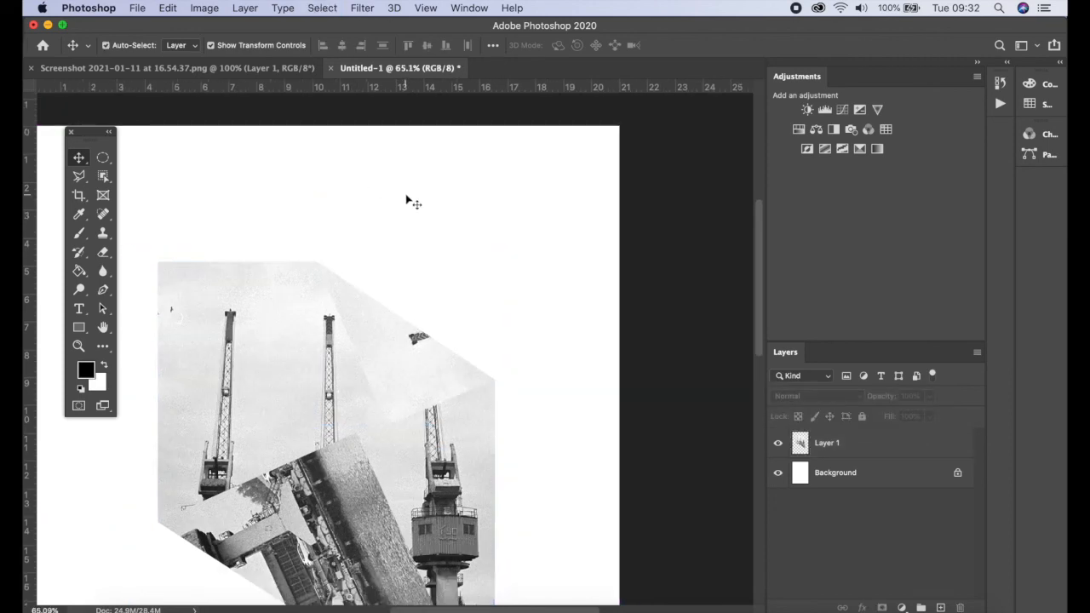
scroll(406, 200, "down", 4)
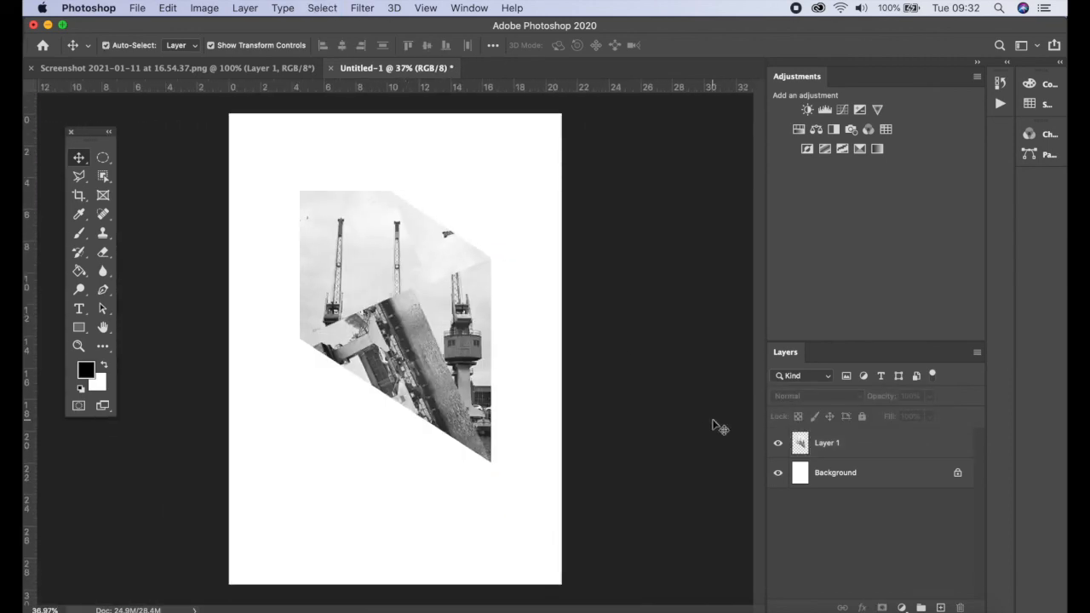